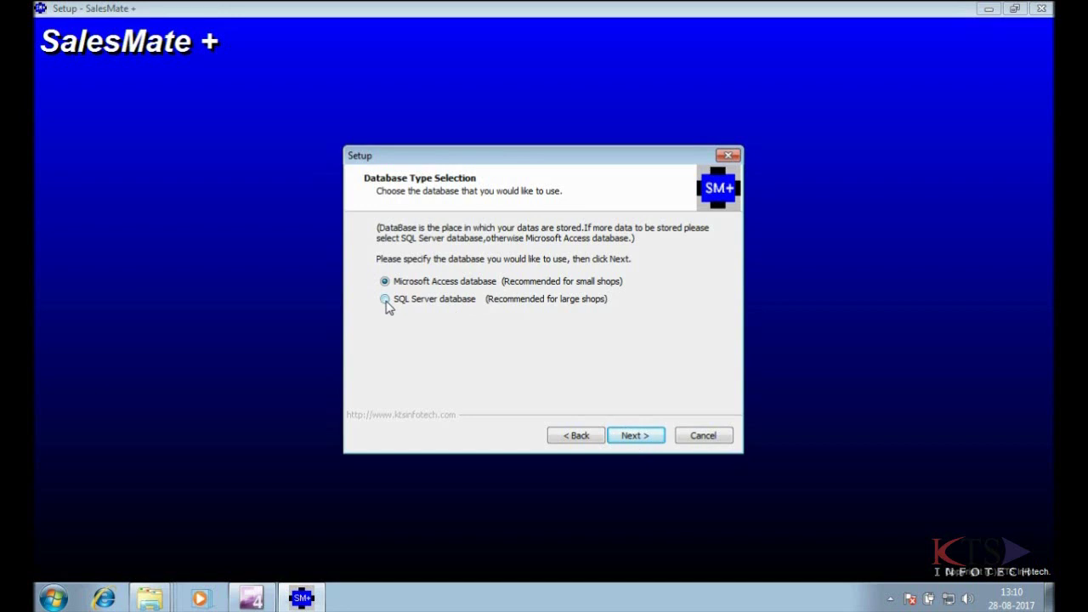
- Keep the SQL Server database option and agree to download SQL Server 2005 Express
{"action": "left_click", "coordinate": [627, 436]}
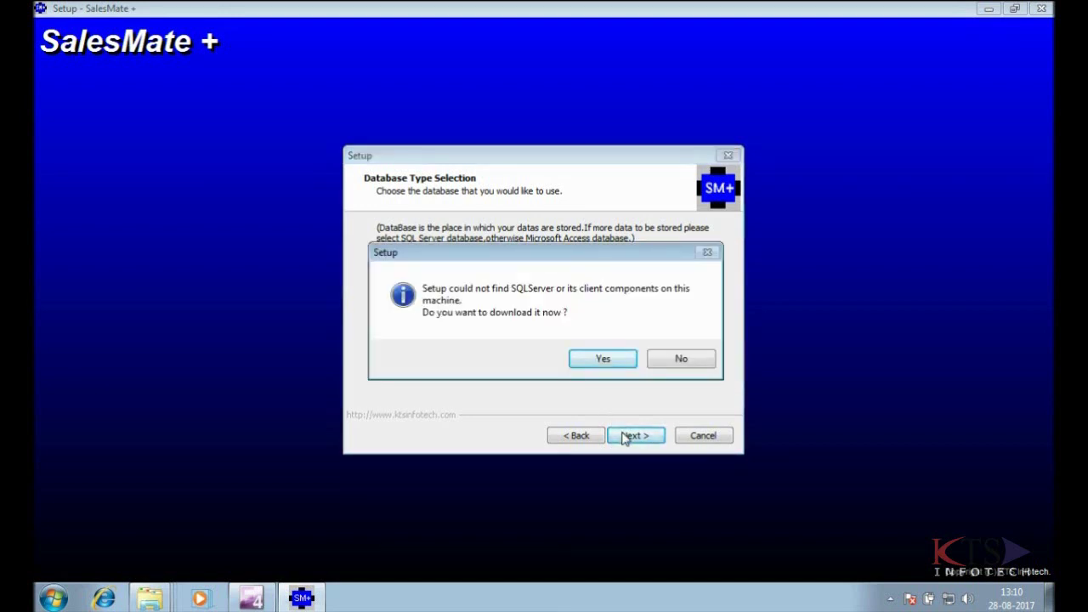
{"action": "left_click", "coordinate": [616, 364]}
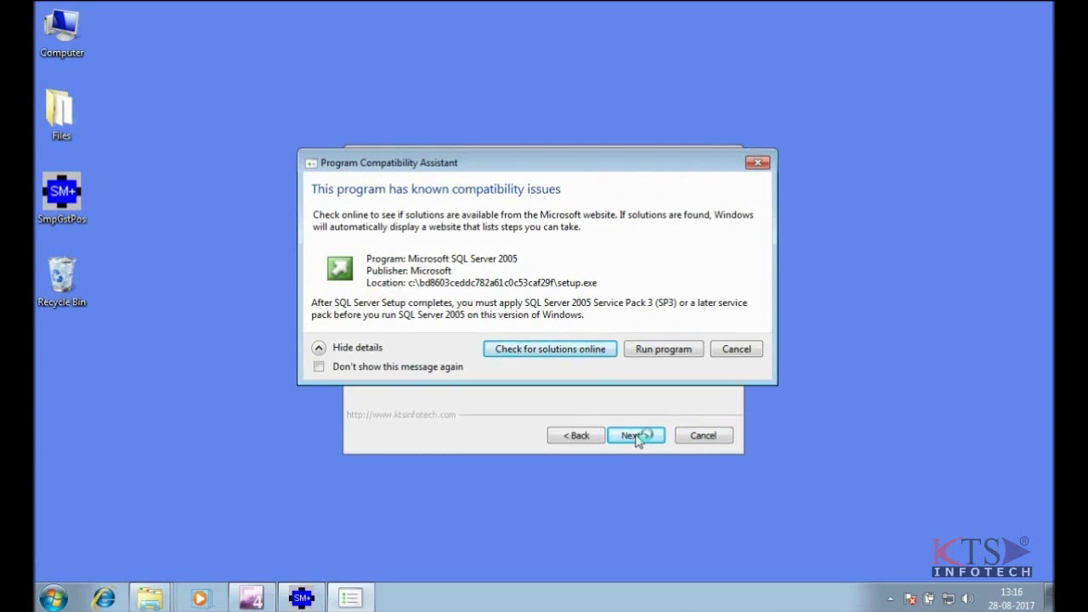
- Run SQL Server 2005 setup, accept the licence, and install SQL Native Client and Setup Support Files
{"action": "left_click", "coordinate": [666, 349]}
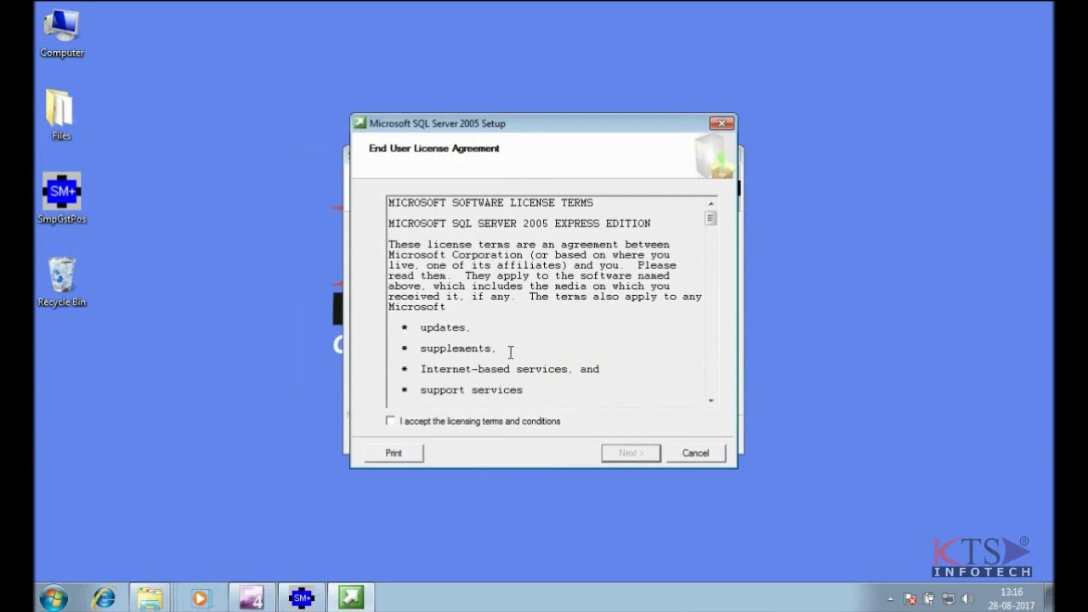
{"action": "left_click", "coordinate": [392, 421]}
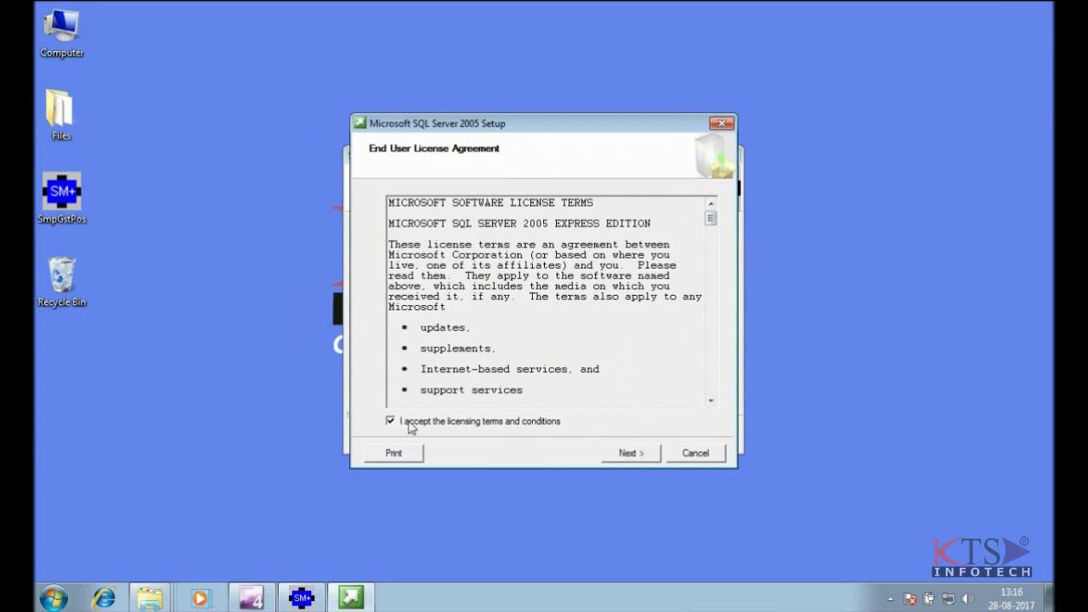
{"action": "left_click", "coordinate": [614, 457]}
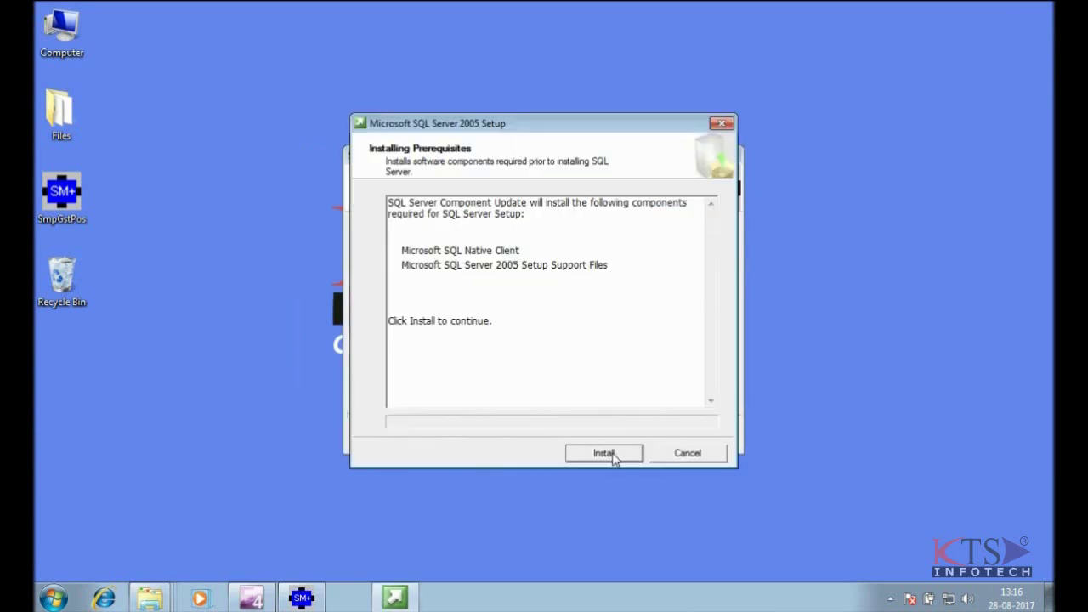
{"action": "left_click", "coordinate": [603, 453]}
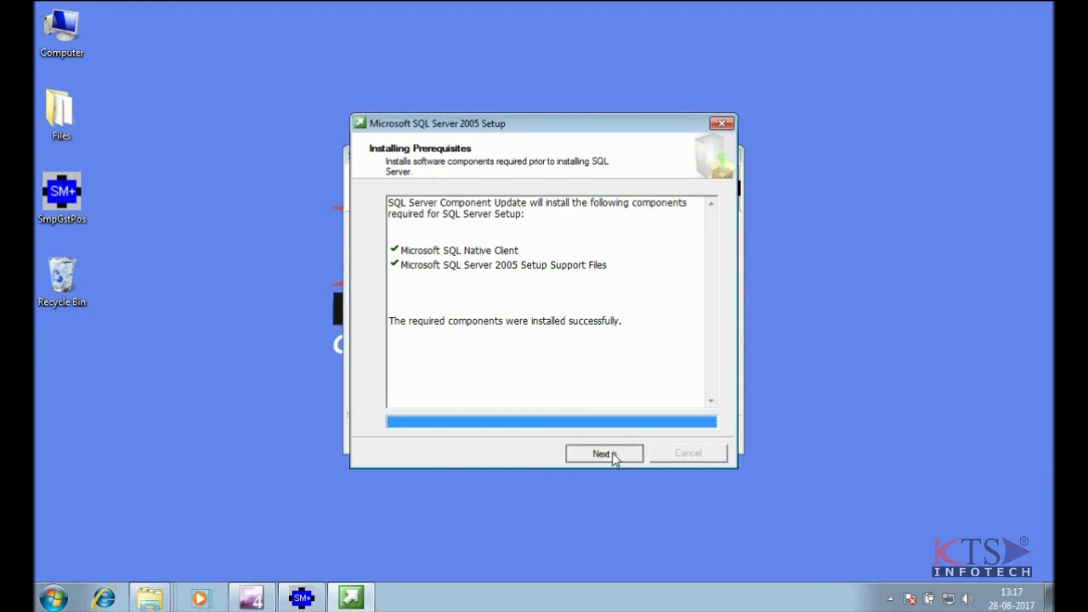
{"action": "left_click", "coordinate": [614, 456]}
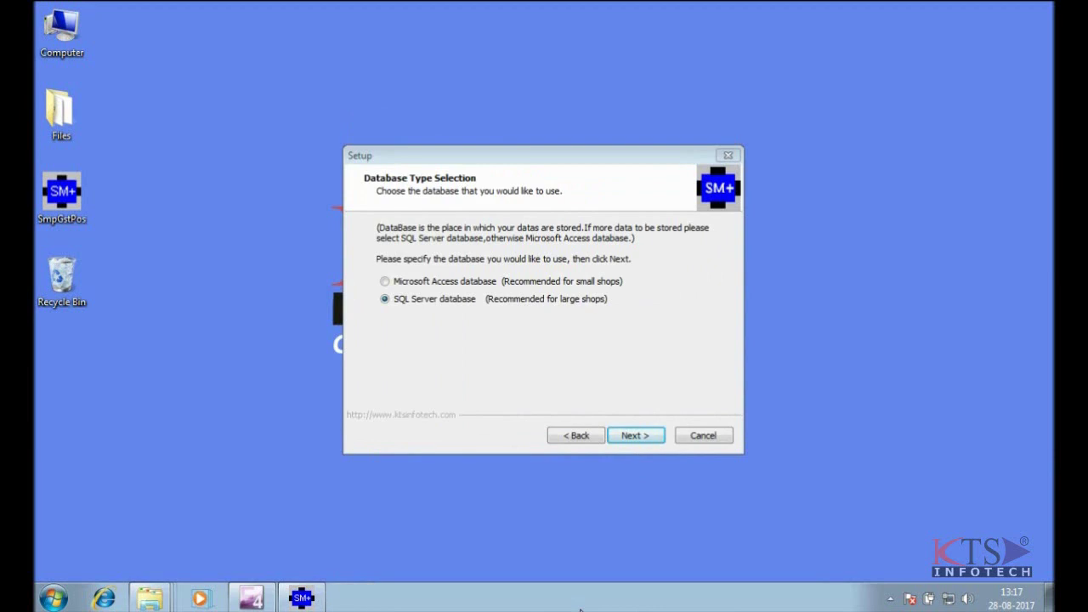
- Move past database type selection, the welcome page and the successful System Configuration Check
{"action": "left_click", "coordinate": [636, 435]}
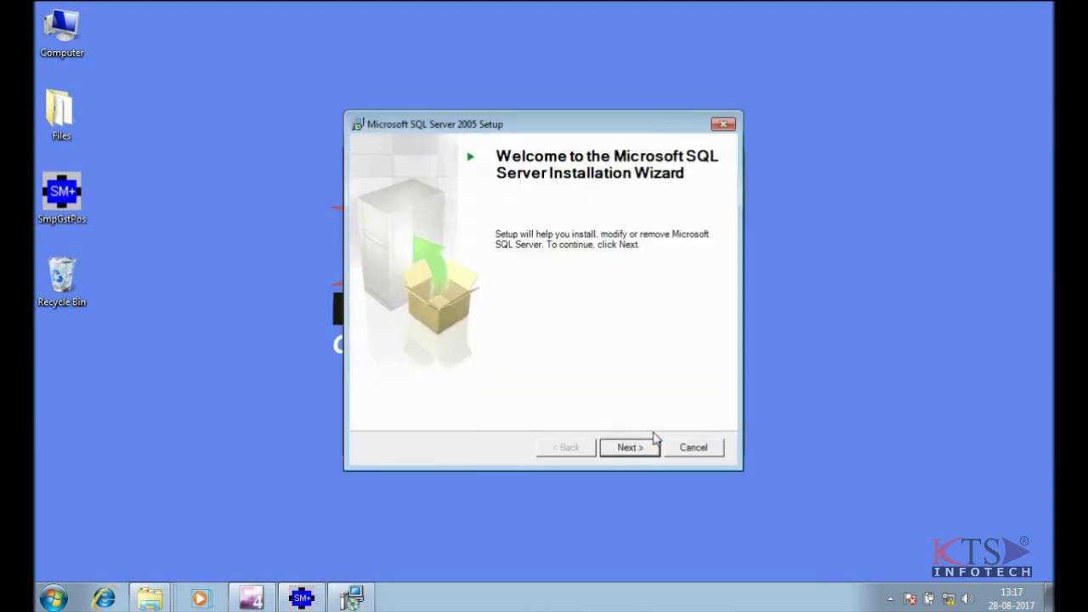
{"action": "left_click", "coordinate": [631, 449]}
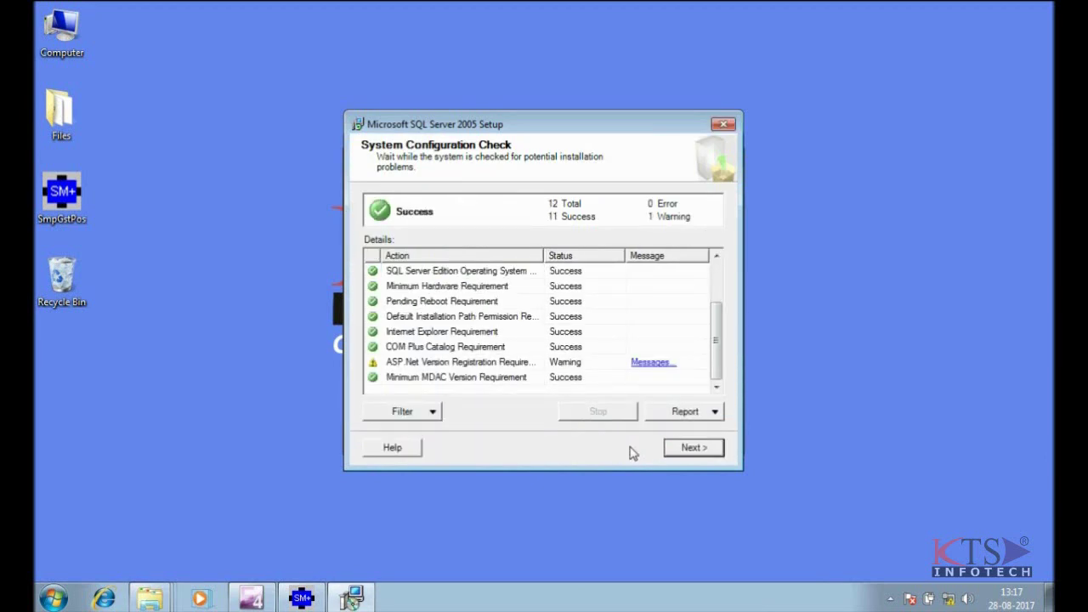
{"action": "left_click", "coordinate": [705, 448]}
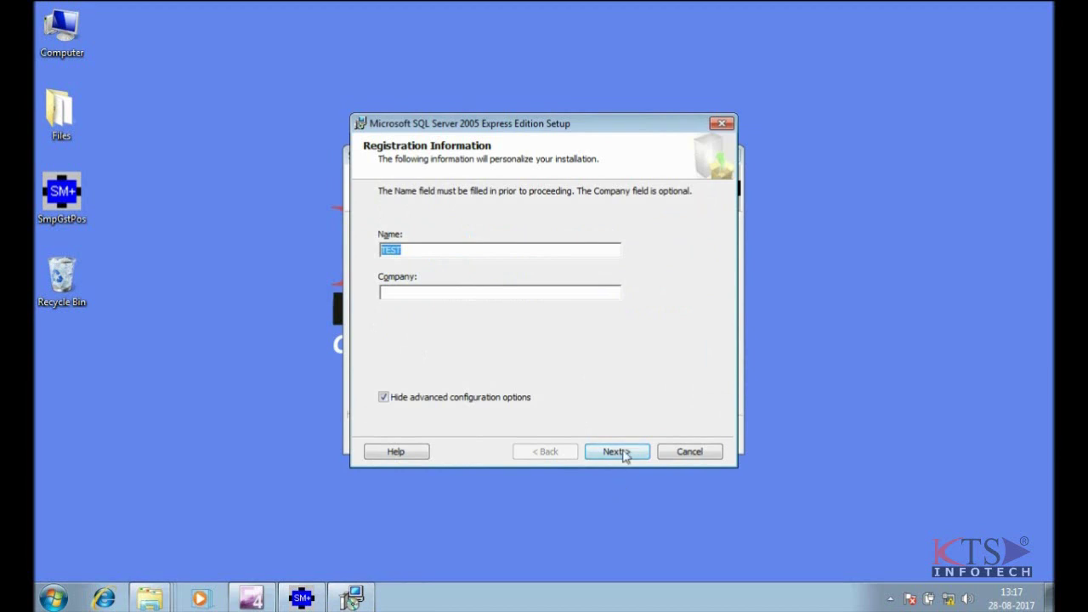
- Set Client Components to 'Entire feature will be installed on local hard drive'
{"action": "left_click", "coordinate": [623, 456]}
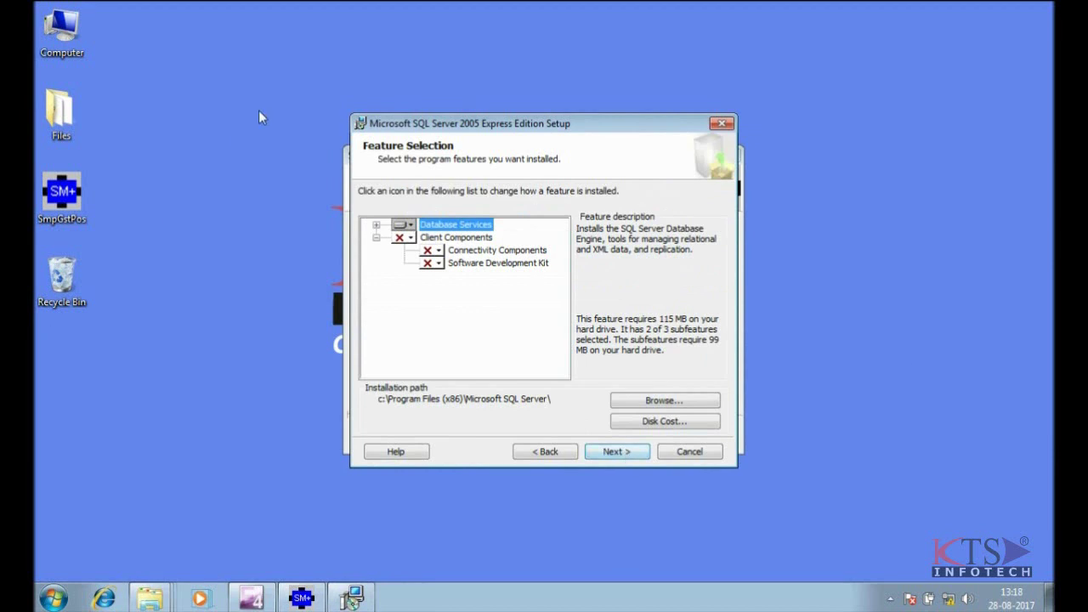
{"action": "left_click", "coordinate": [412, 238]}
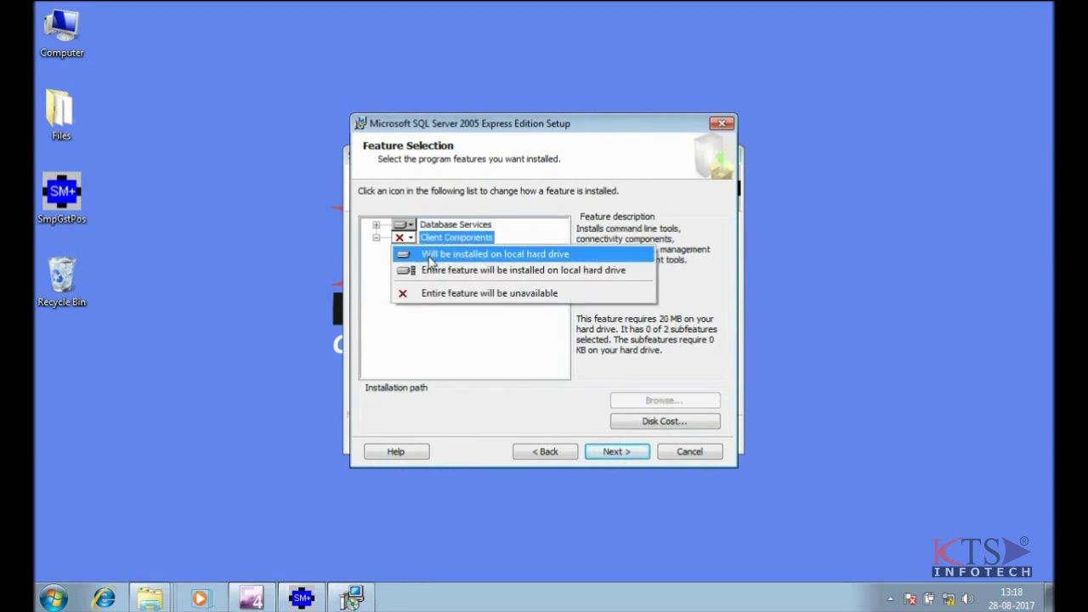
{"action": "left_click", "coordinate": [436, 271]}
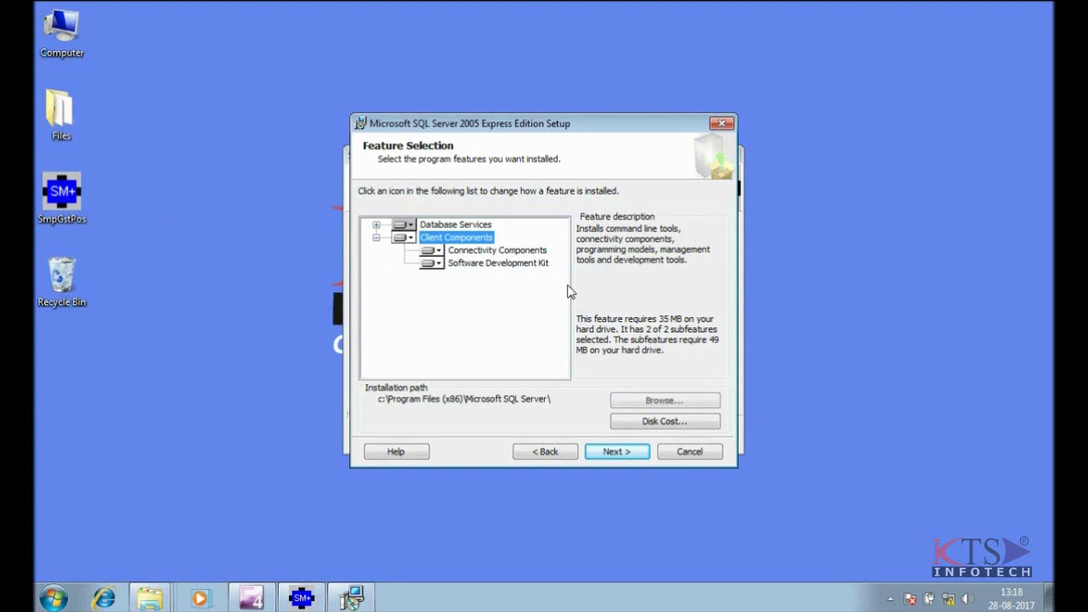
{"action": "left_click", "coordinate": [616, 452]}
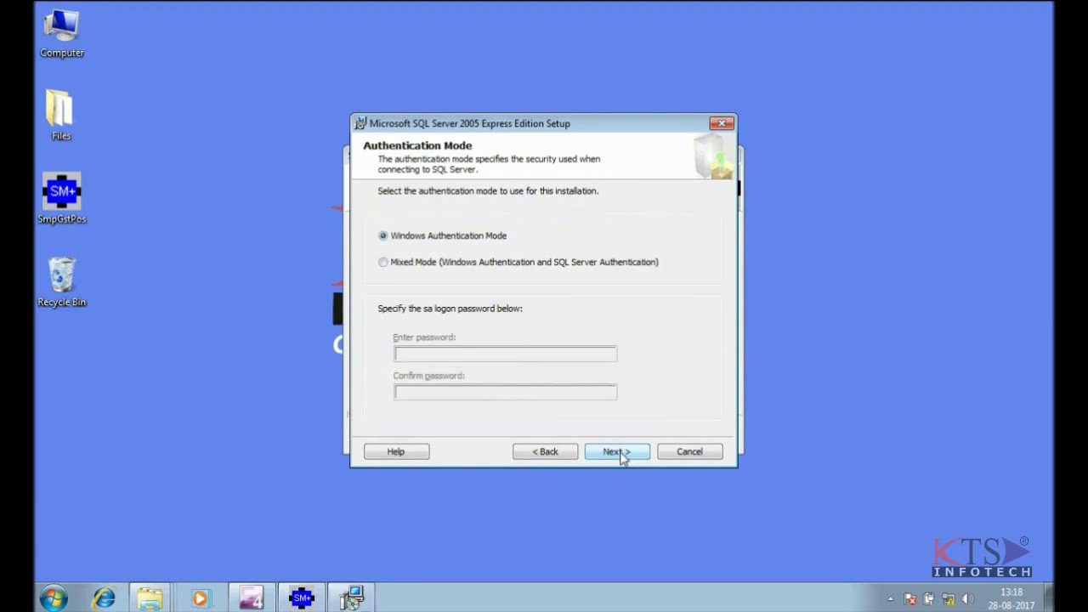
- Choose Mixed Mode authentication and enter and confirm the sa logon password
{"action": "left_click", "coordinate": [435, 268]}
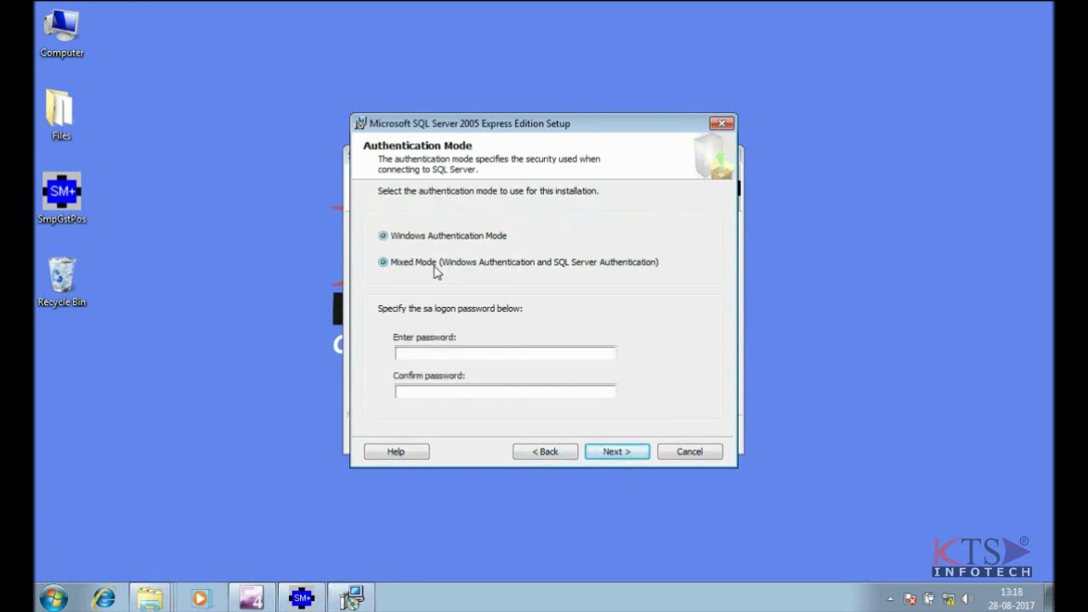
{"action": "left_click", "coordinate": [412, 354]}
{"action": "type", "text": "a123"}
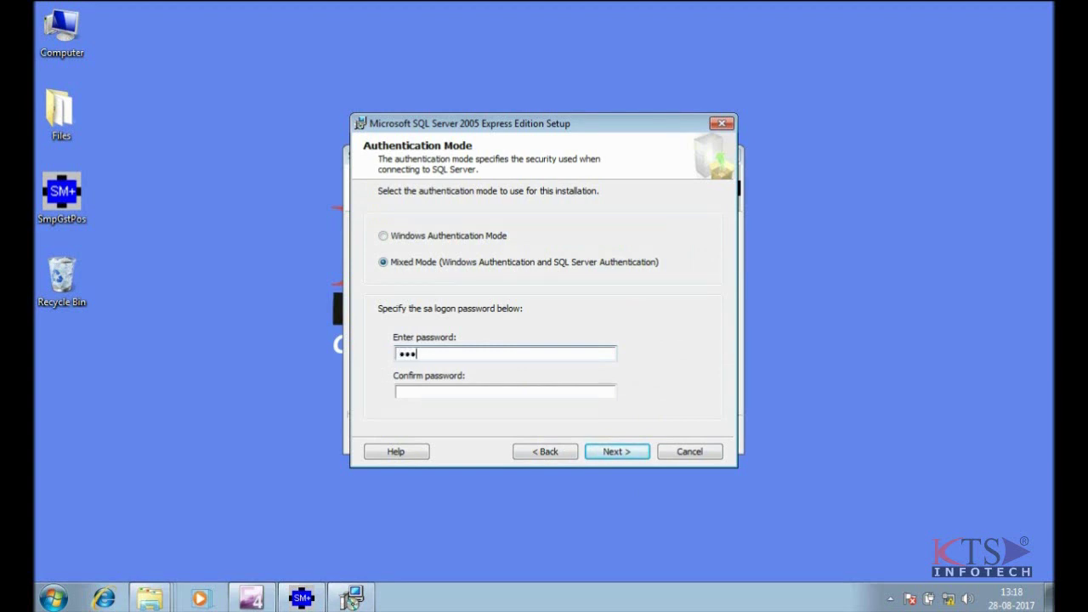
{"action": "left_click", "coordinate": [440, 389]}
{"action": "type", "text": "a12"}
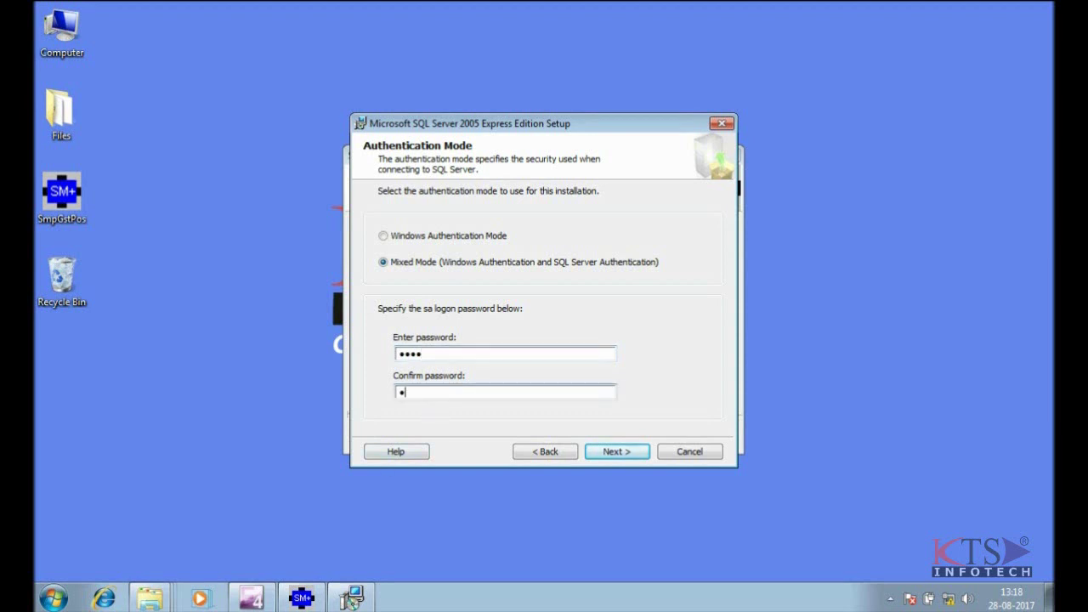
{"action": "type", "text": "4"}
{"action": "left_click", "coordinate": [612, 452]}
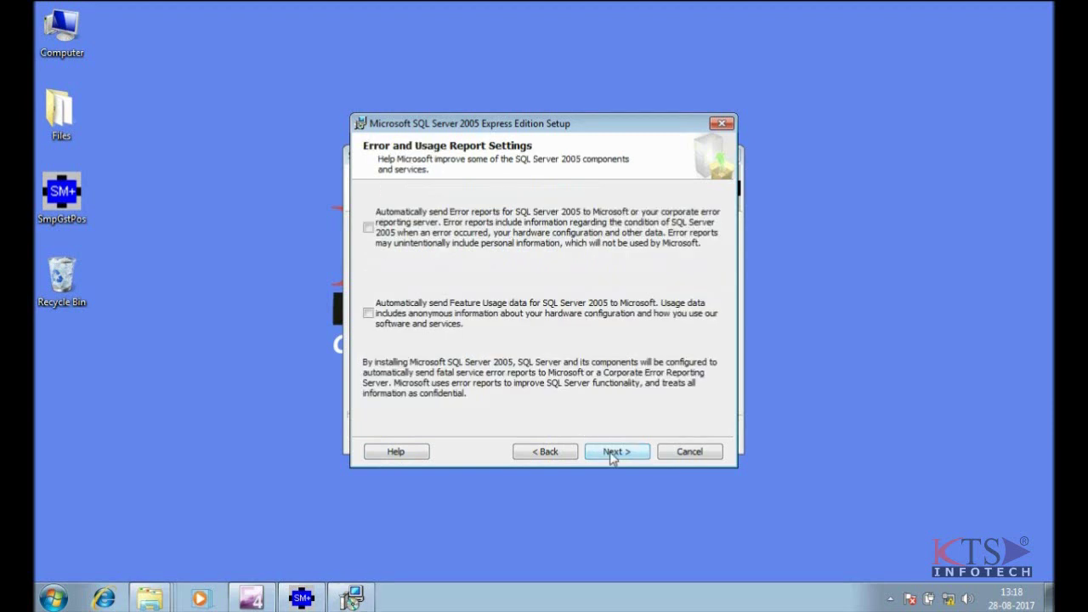
- Accept the error and usage reporting defaults, install Database Services and Client Components, then finish
{"action": "left_click", "coordinate": [612, 451]}
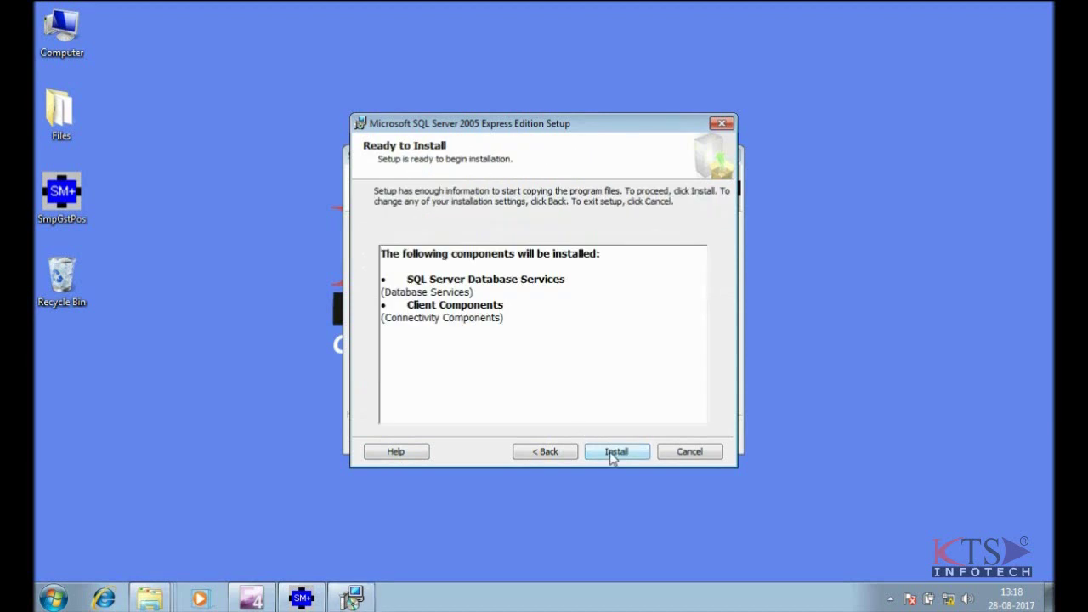
{"action": "left_click", "coordinate": [613, 454]}
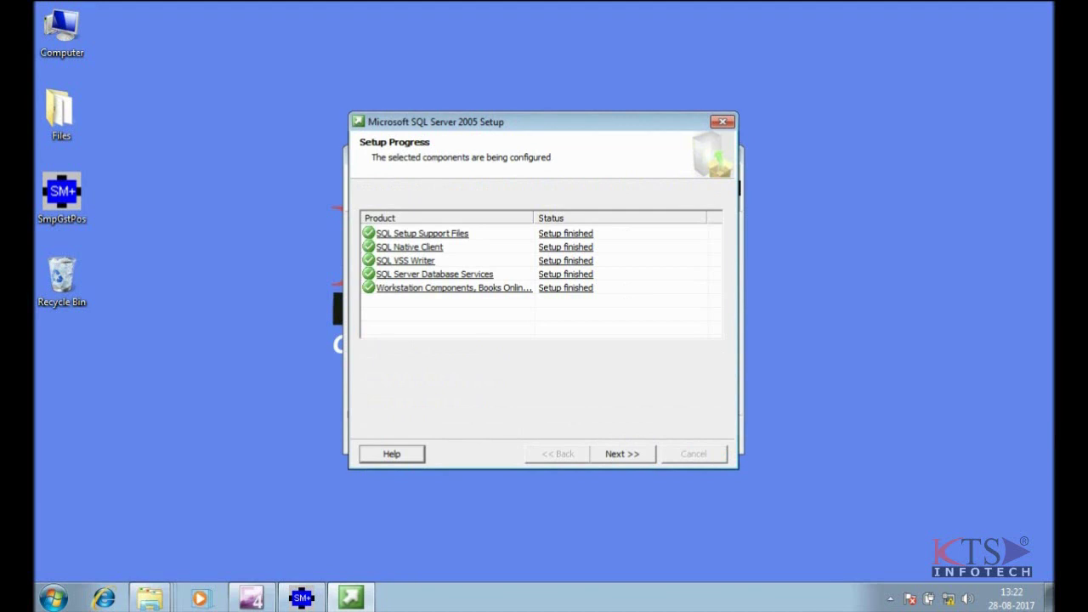
{"action": "left_click", "coordinate": [614, 457]}
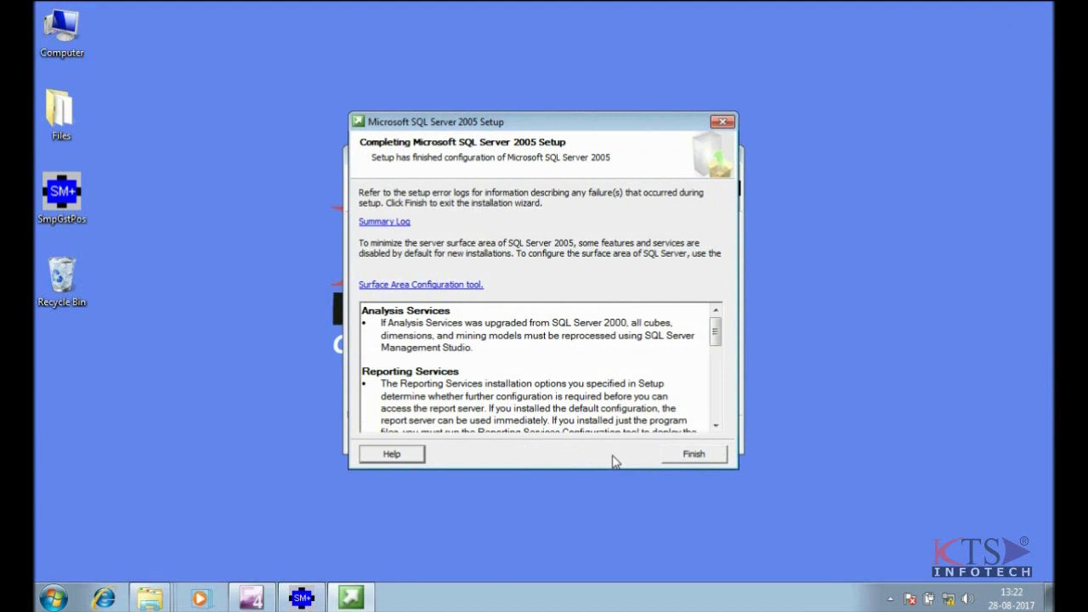
{"action": "left_click", "coordinate": [696, 456]}
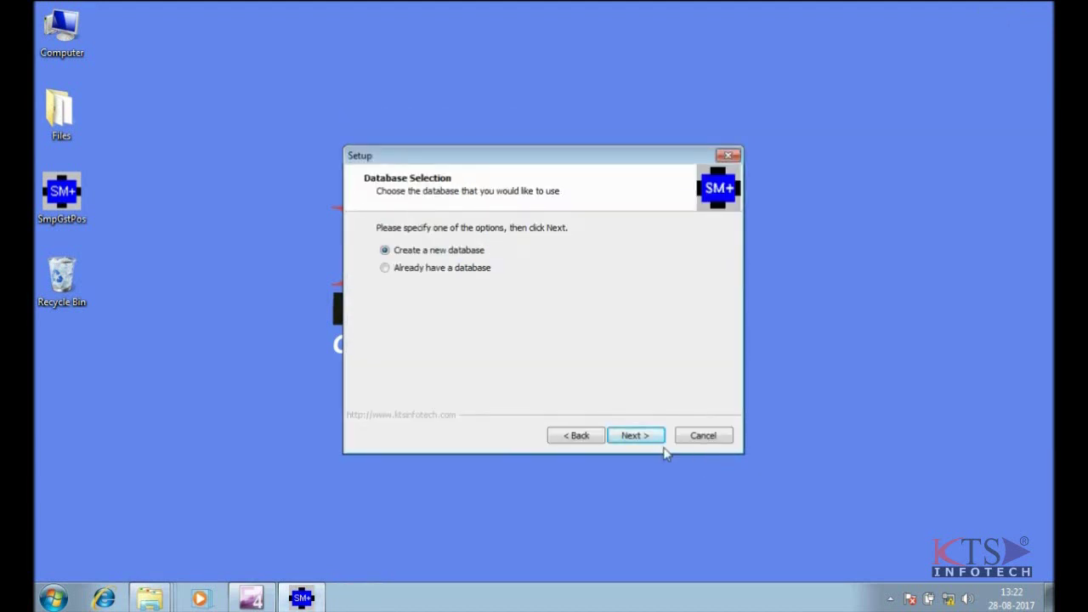
- Choose 'Create a new database', enter user name 'sa' and a password, and append \SQLSXPRES to the server name
{"action": "left_click", "coordinate": [635, 436]}
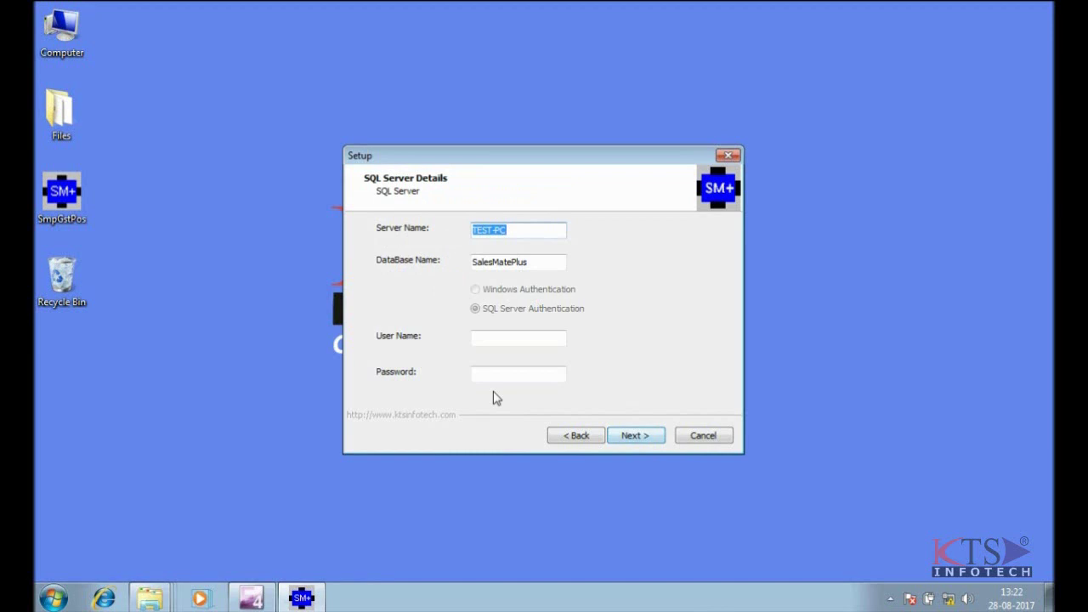
{"action": "left_click", "coordinate": [482, 340]}
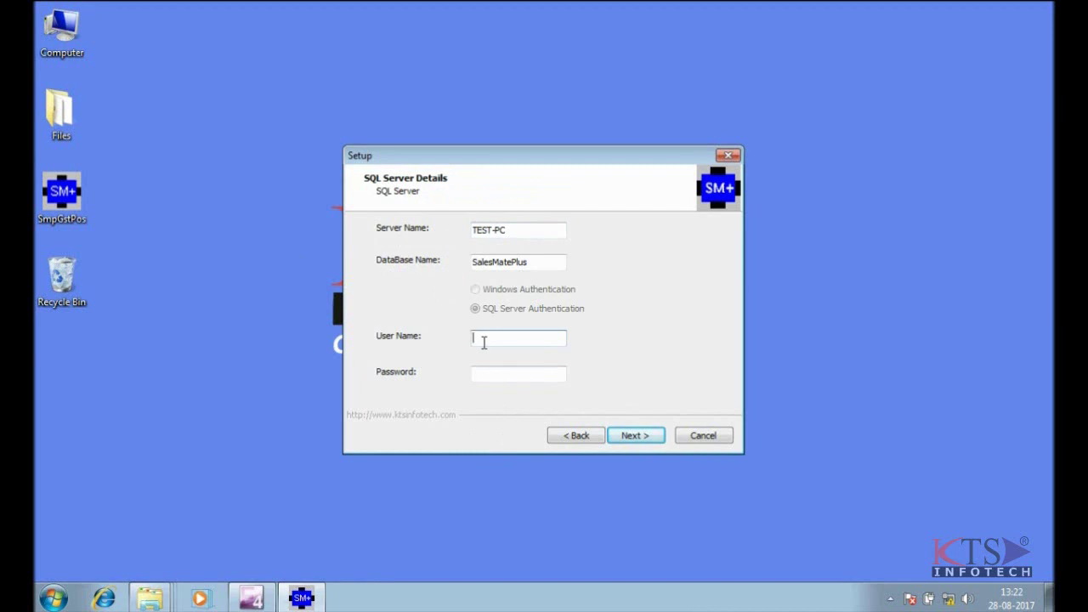
{"action": "type", "text": "sa"}
{"action": "left_click", "coordinate": [484, 374]}
{"action": "type", "text": "1234"}
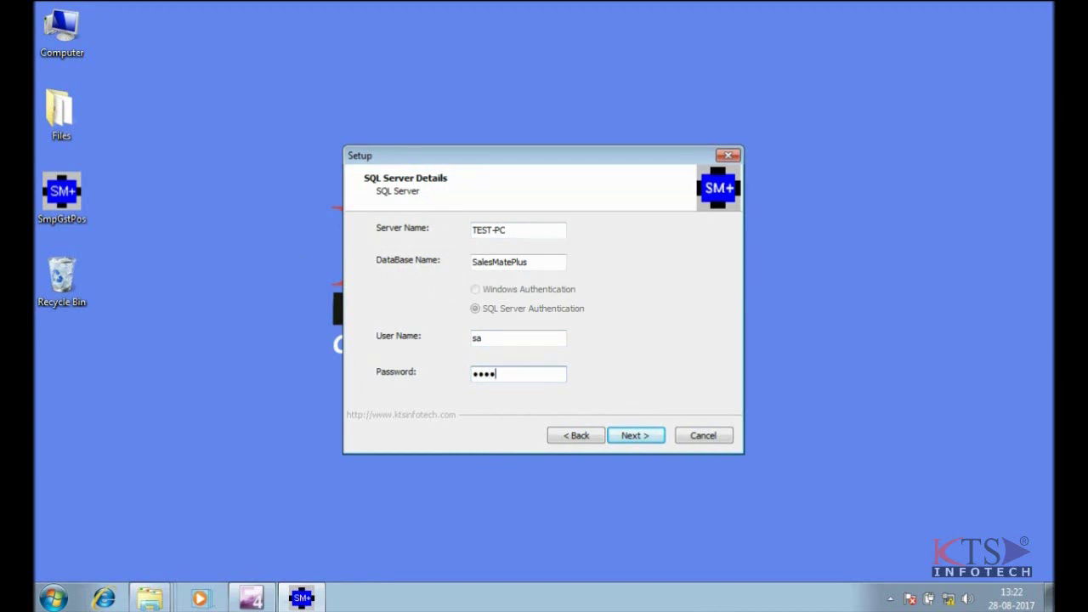
{"action": "left_click", "coordinate": [526, 226]}
{"action": "type", "text": "\\"}
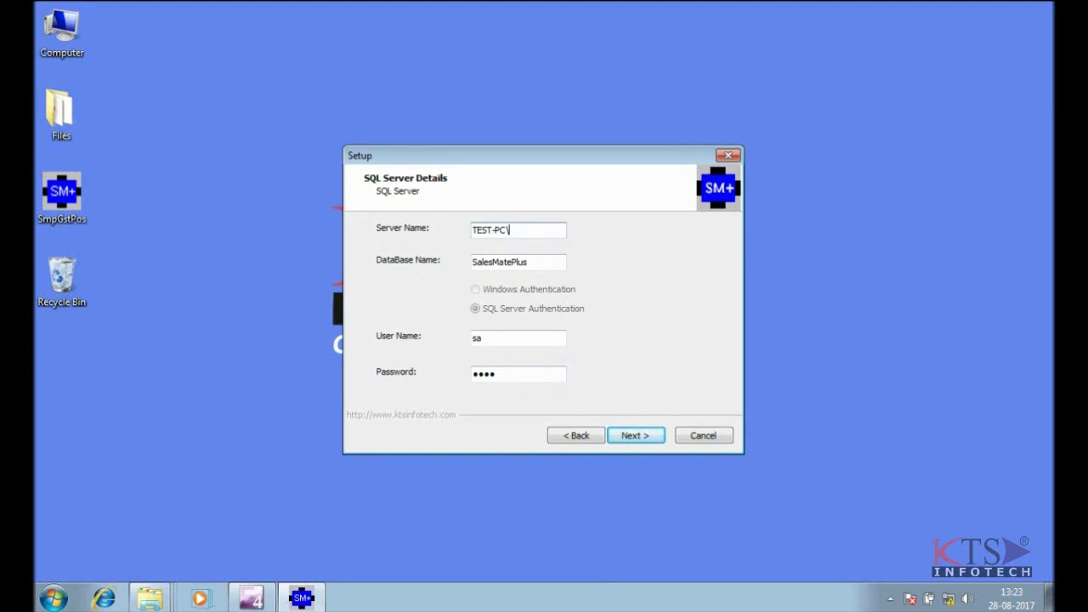
{"action": "type", "text": "S"}
{"action": "type", "text": "QL"}
{"action": "type", "text": "S"}
{"action": "type", "text": "XPR"}
{"action": "type", "text": "E"}
{"action": "type", "text": "S"}
- Fix the server name to TEST-PC\SQLEXPRESS and accept the SQL Server details
{"action": "left_click", "coordinate": [530, 231]}
{"action": "key", "text": "BackSpace"}
{"action": "type", "text": "E"}
{"action": "left_click", "coordinate": [560, 233]}
{"action": "type", "text": "S"}
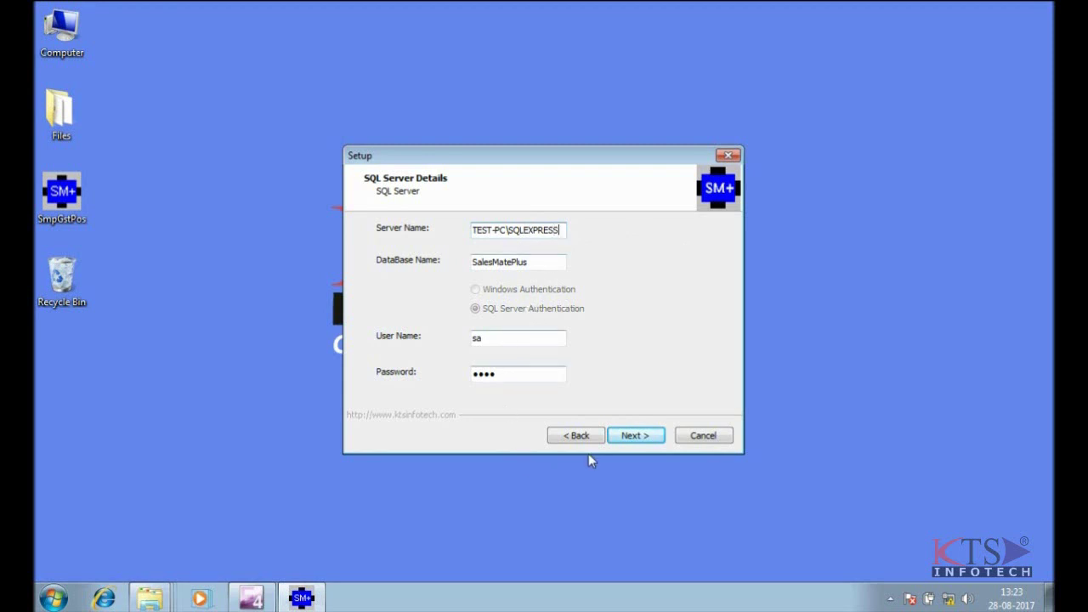
{"action": "left_click", "coordinate": [634, 436]}
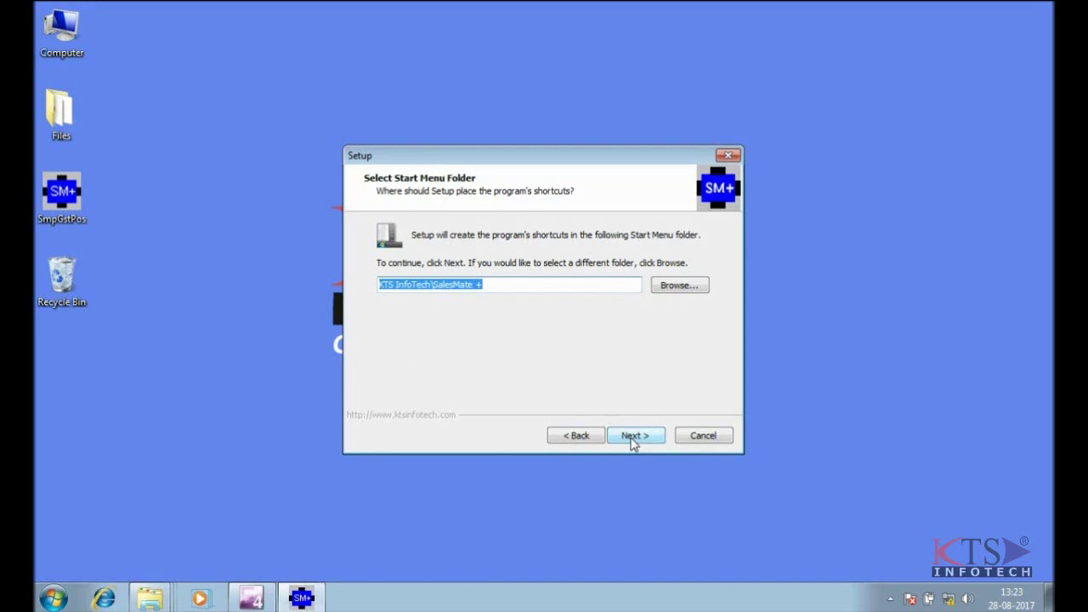
- Accept the KTS InfoTech\SalesMate + folder and desktop icon, skip PC Utility Manager, and install
{"action": "left_click", "coordinate": [634, 440]}
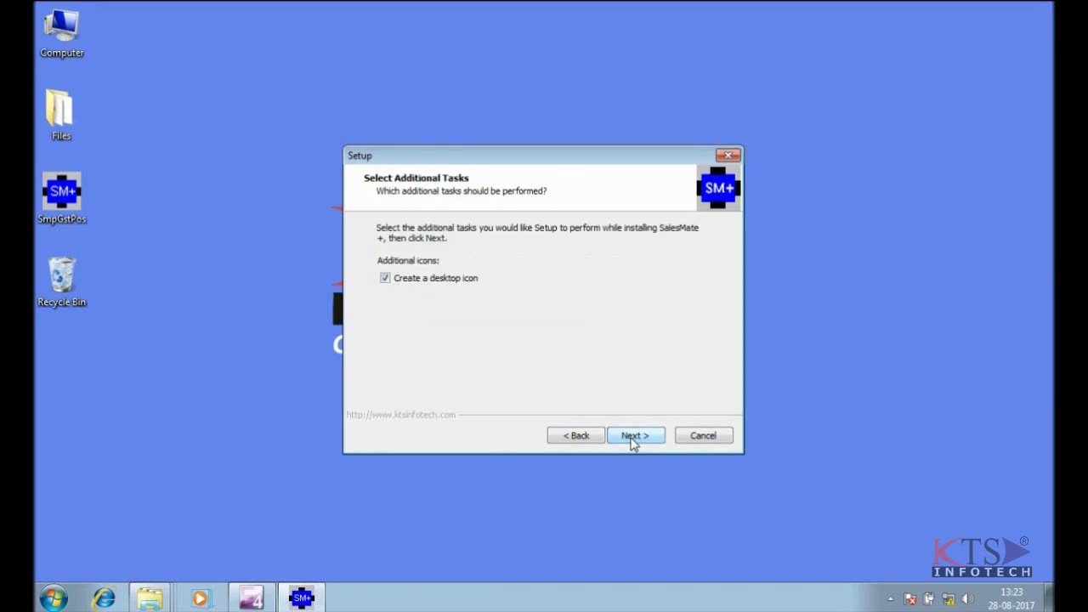
{"action": "left_click", "coordinate": [632, 440]}
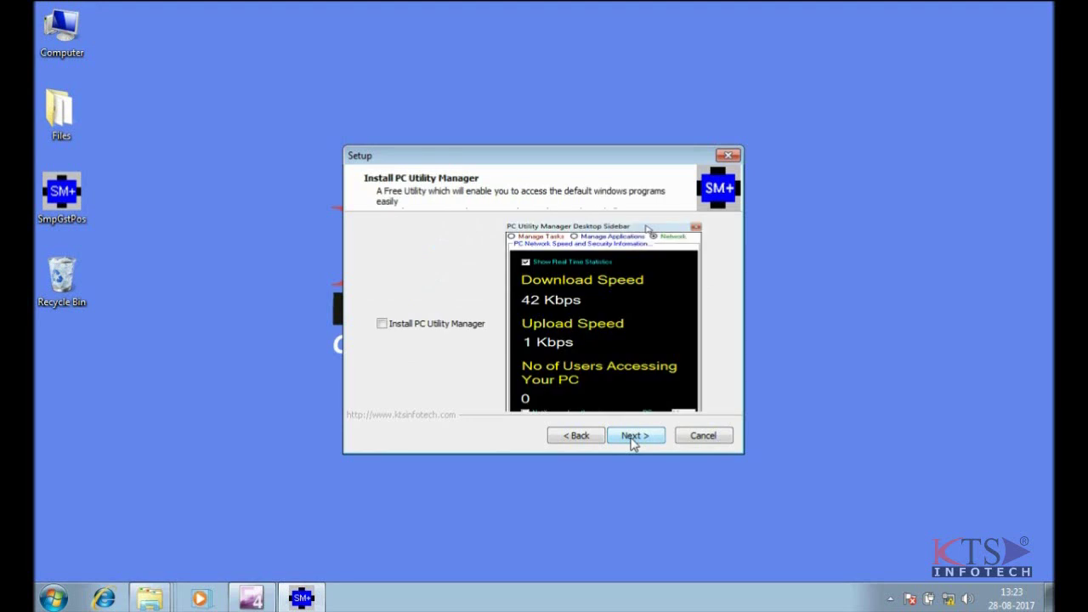
{"action": "left_click", "coordinate": [633, 440]}
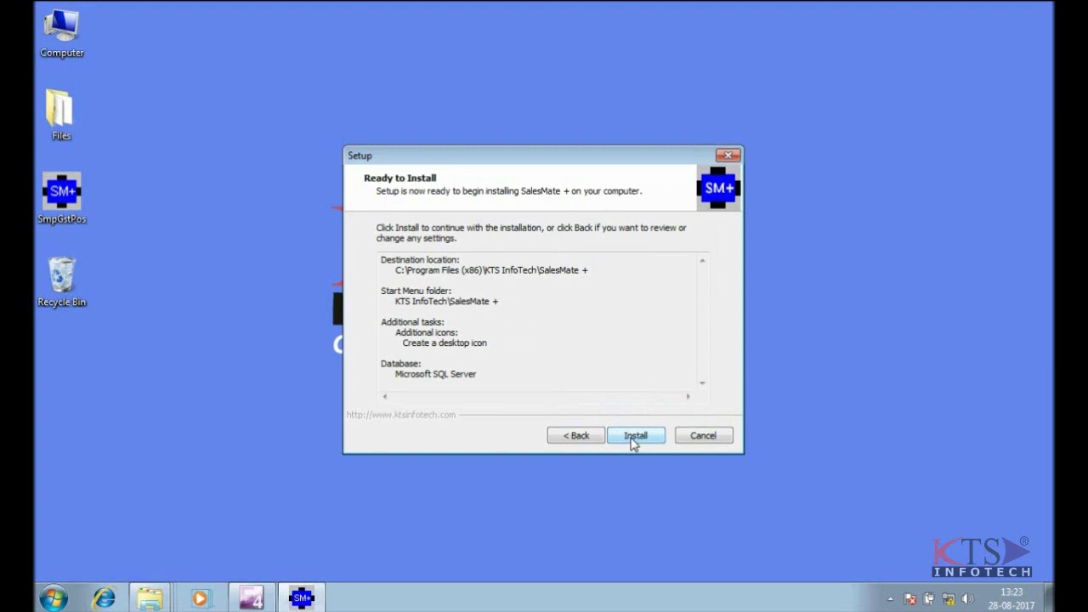
{"action": "left_click", "coordinate": [634, 440]}
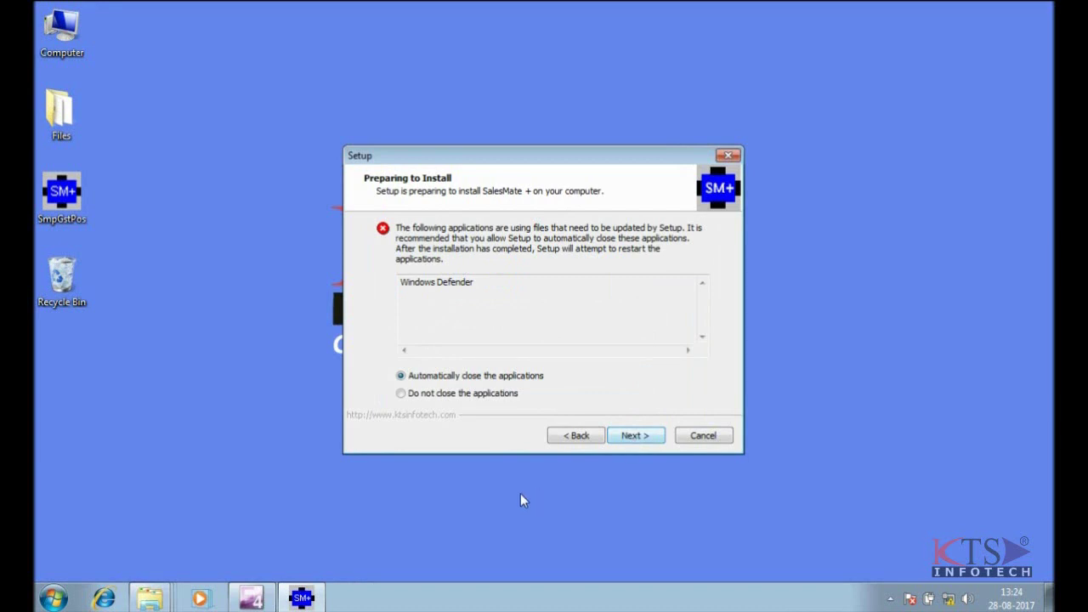
- Let setup close conflicting apps, dismiss the Windows Defender and browser windows, and finish
{"action": "left_click", "coordinate": [632, 436]}
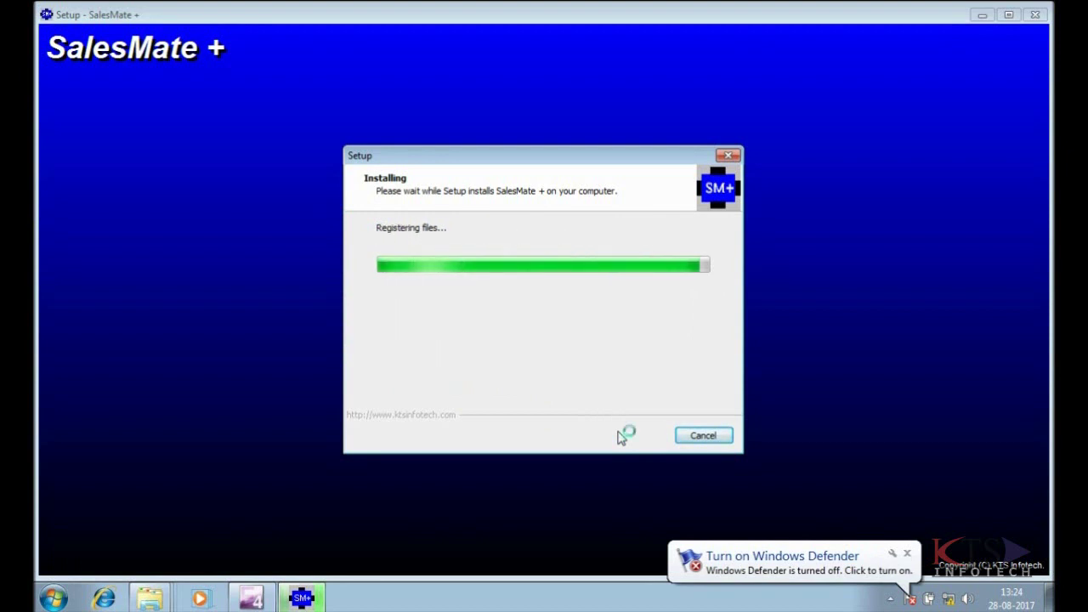
{"action": "left_click", "coordinate": [904, 564]}
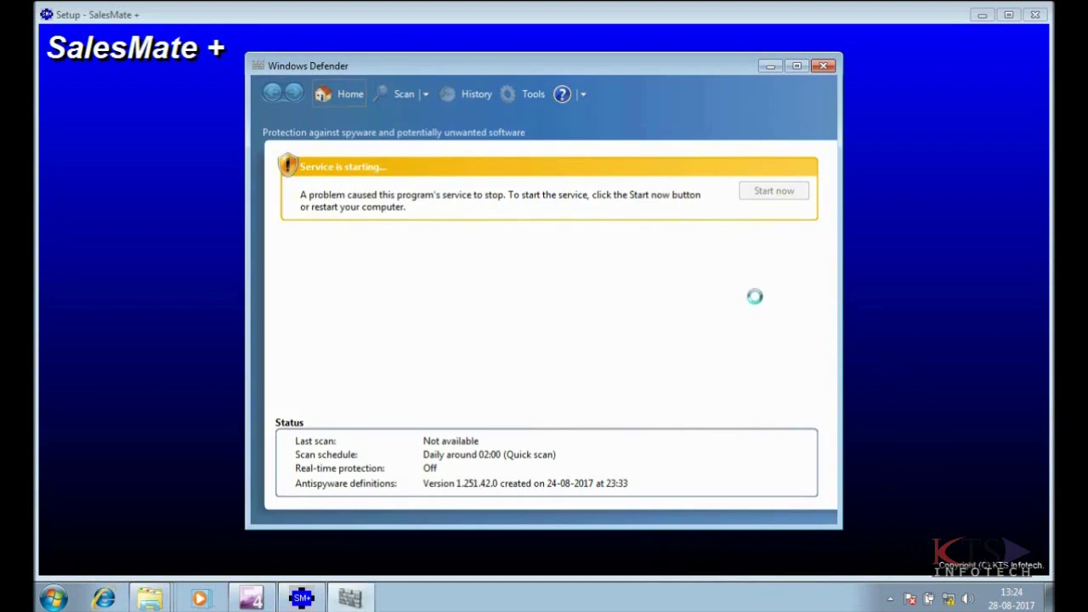
{"action": "left_click", "coordinate": [820, 65]}
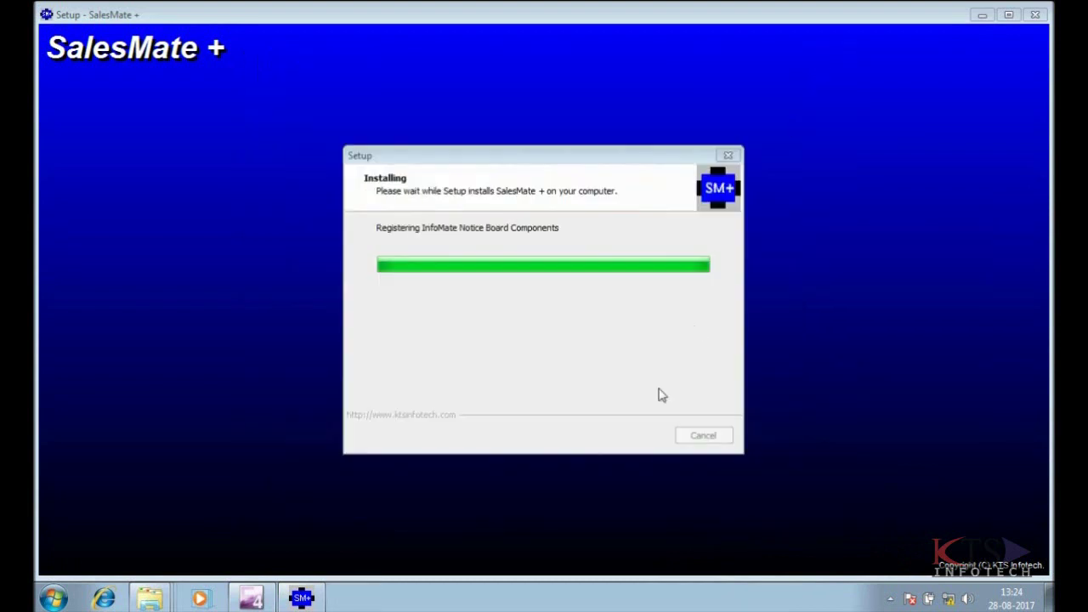
{"action": "left_click", "coordinate": [1045, 9]}
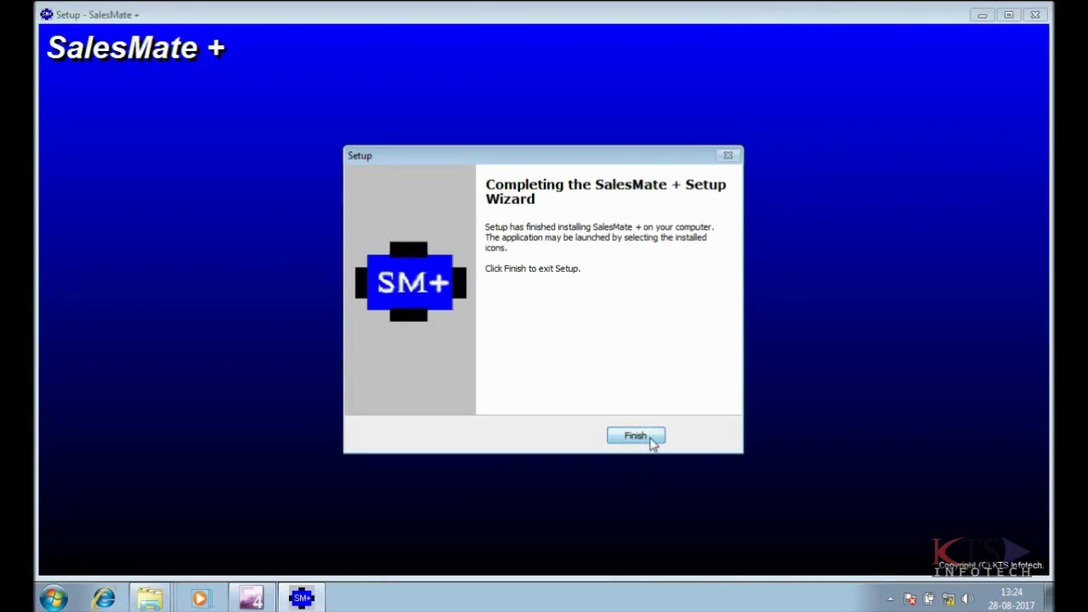
{"action": "left_click", "coordinate": [636, 436]}
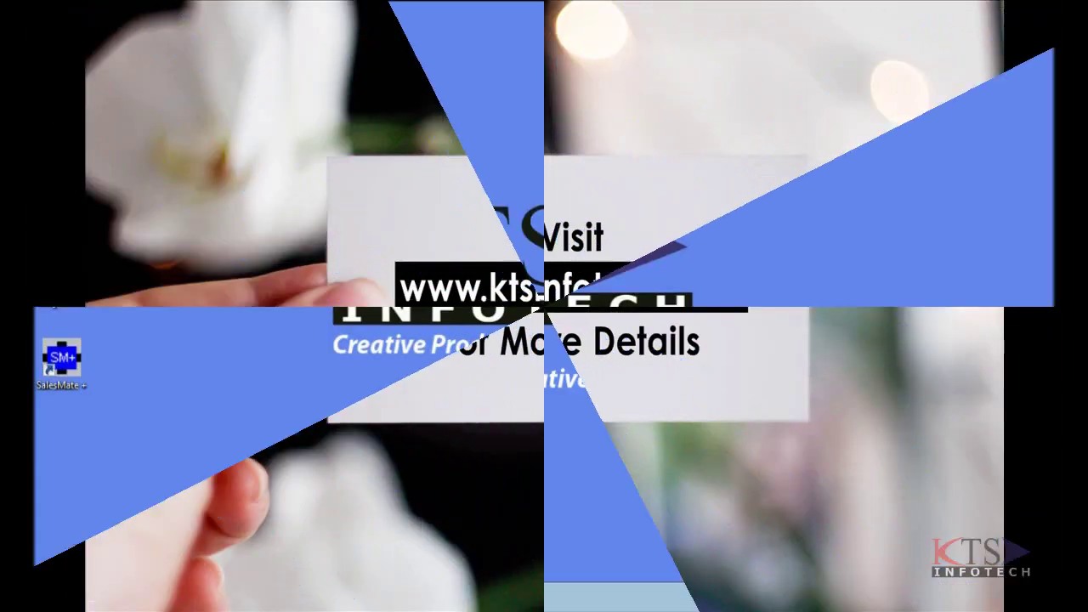